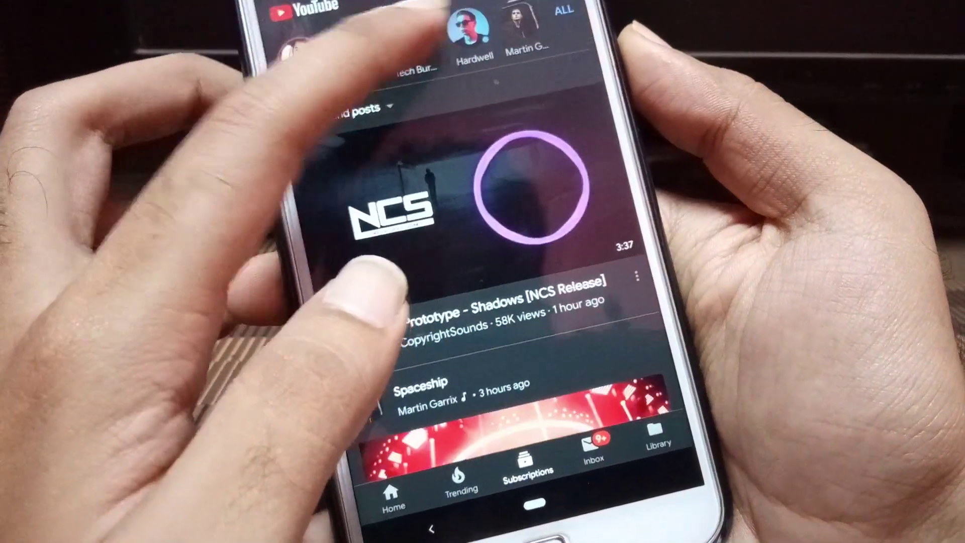
pyautogui.hscroll(3, 453, 45)
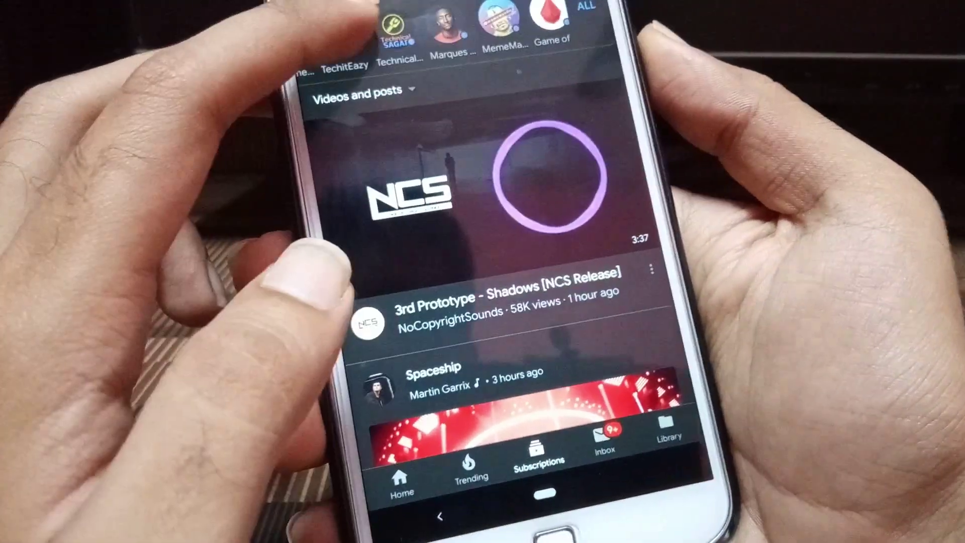
pyautogui.click(392, 31)
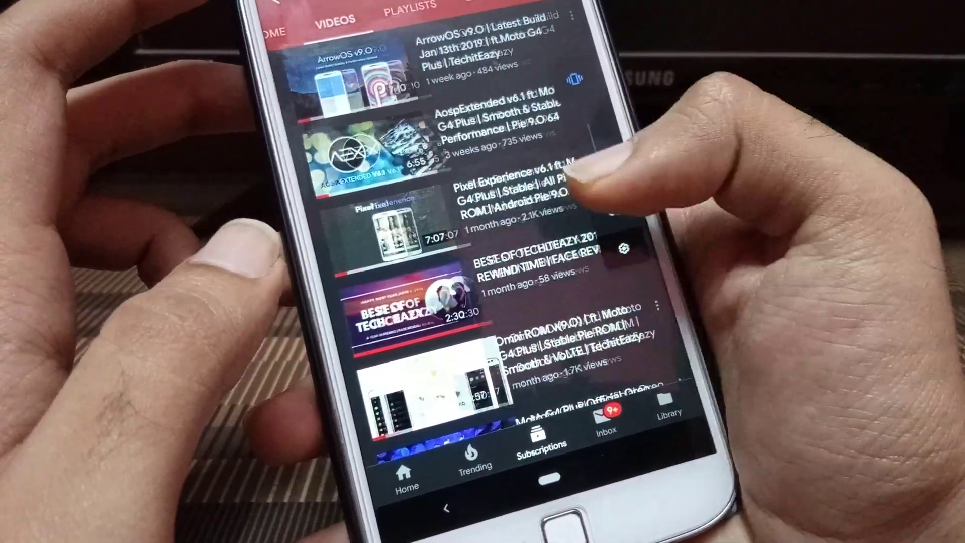
pyautogui.moveTo(528, 197); pyautogui.dragTo(588, 181)
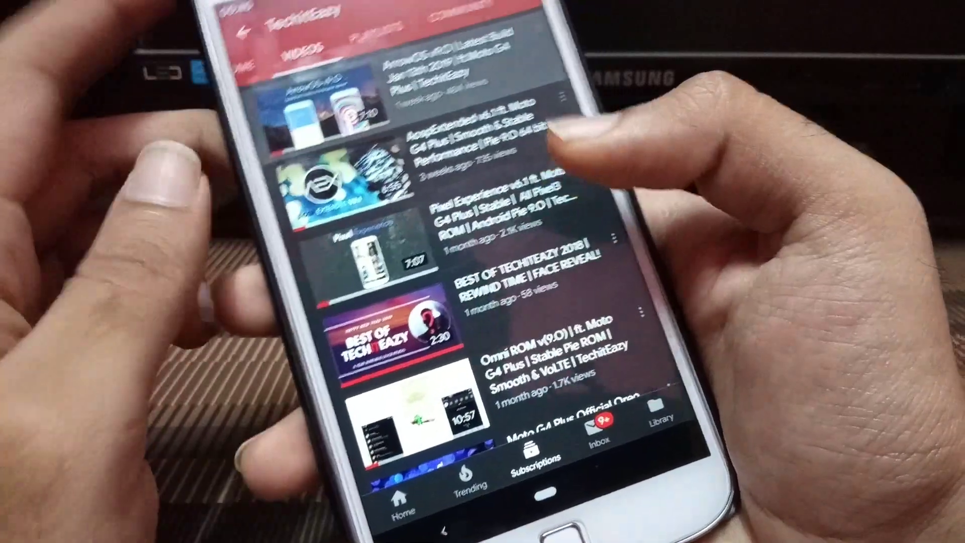
pyautogui.click(452, 53)
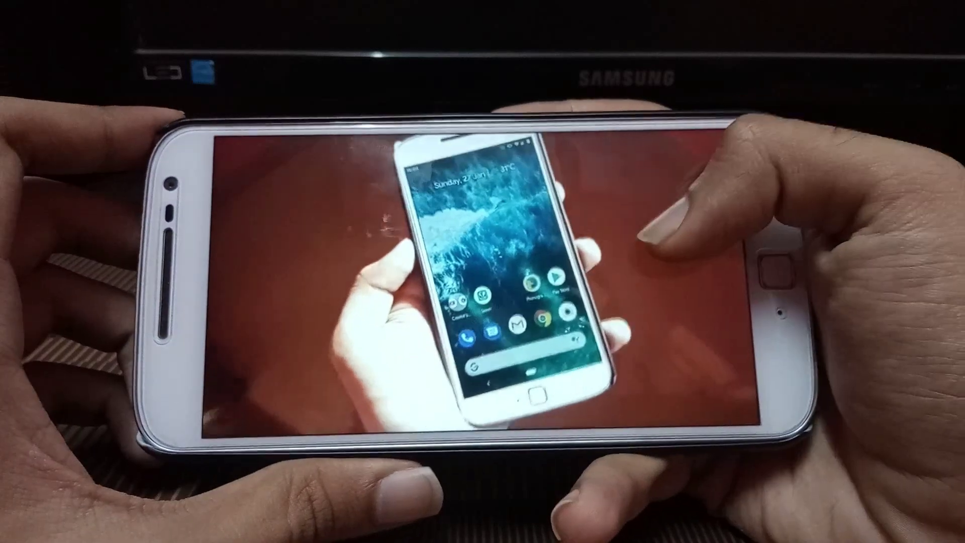
pyautogui.doubleClick(656, 230)
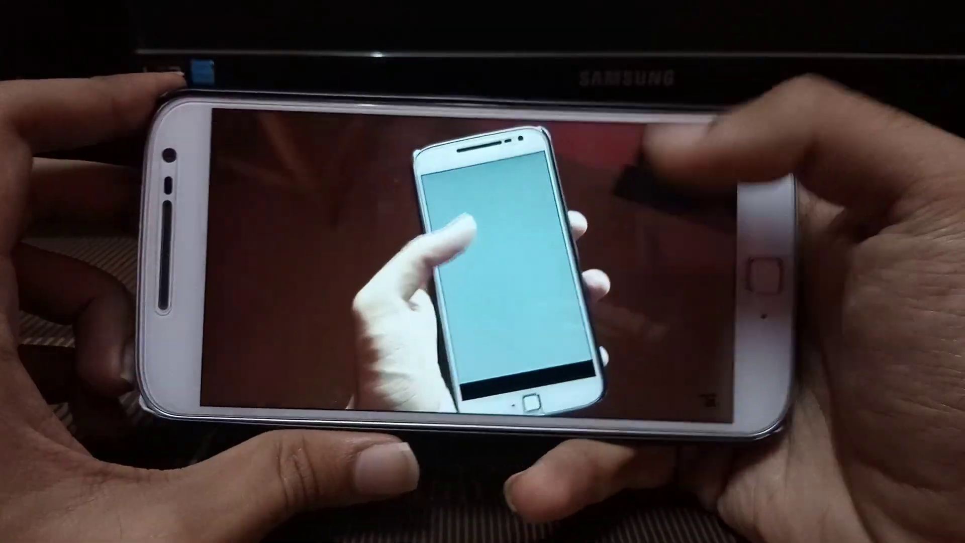
pyautogui.click(663, 174)
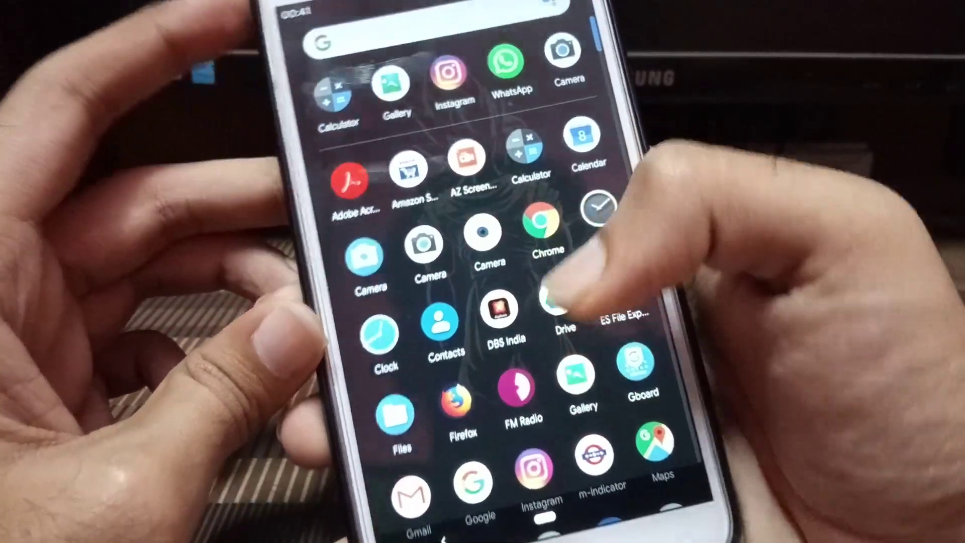
pyautogui.scroll(-3, 491, 287)
pyautogui.scroll(-3, 490, 301)
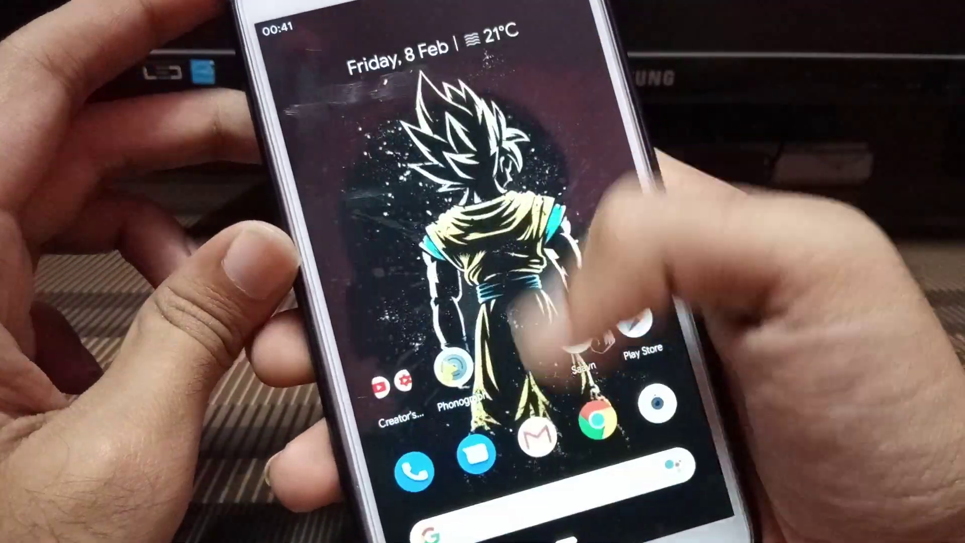
pyautogui.moveTo(573, 423); pyautogui.dragTo(580, 151)
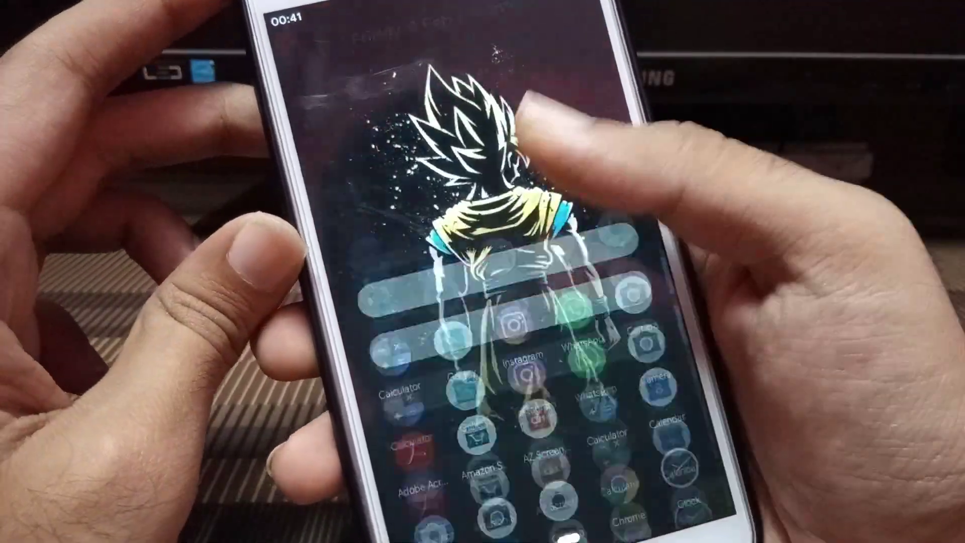
pyautogui.scroll(-5, 490, 301)
pyautogui.moveTo(619, 226); pyautogui.dragTo(603, 346)
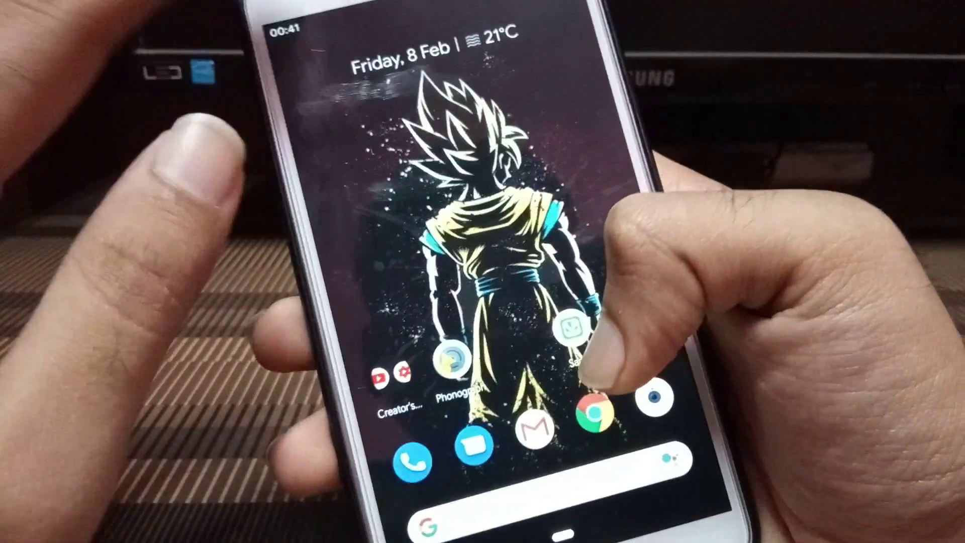
pyautogui.moveTo(520, 181); pyautogui.dragTo(543, 316)
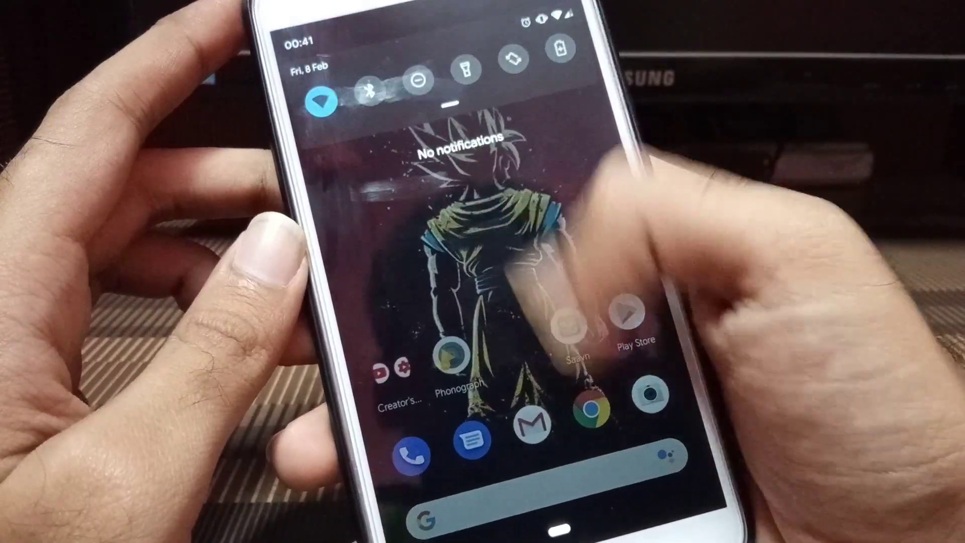
pyautogui.moveTo(558, 166); pyautogui.dragTo(591, 227)
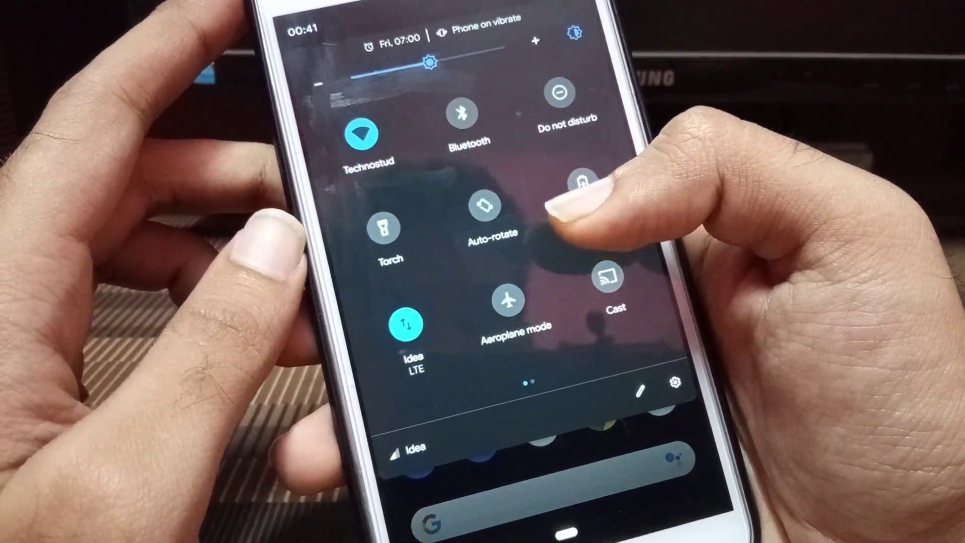
pyautogui.moveTo(562, 169); pyautogui.dragTo(566, 91)
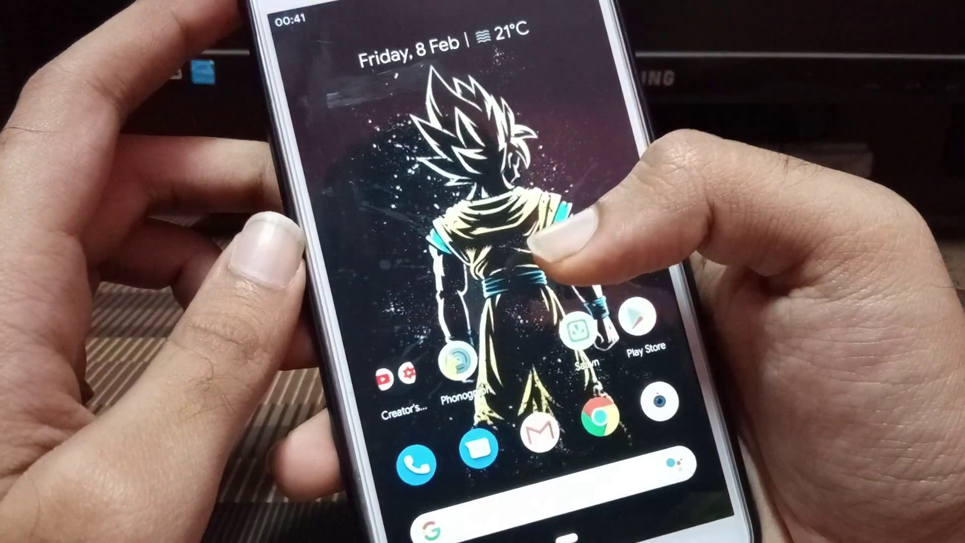
pyautogui.moveTo(603, 196); pyautogui.dragTo(596, 257)
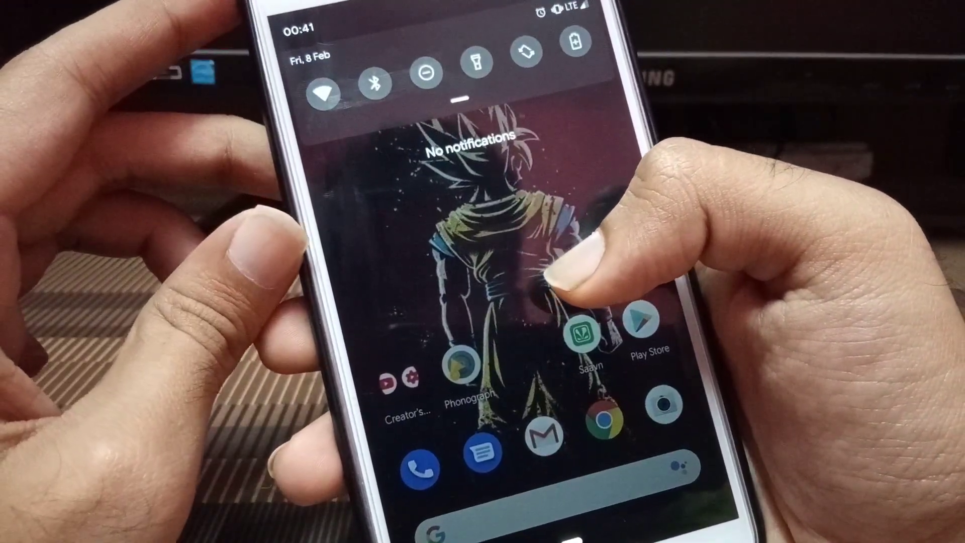
pyautogui.moveTo(573, 271); pyautogui.dragTo(573, 114)
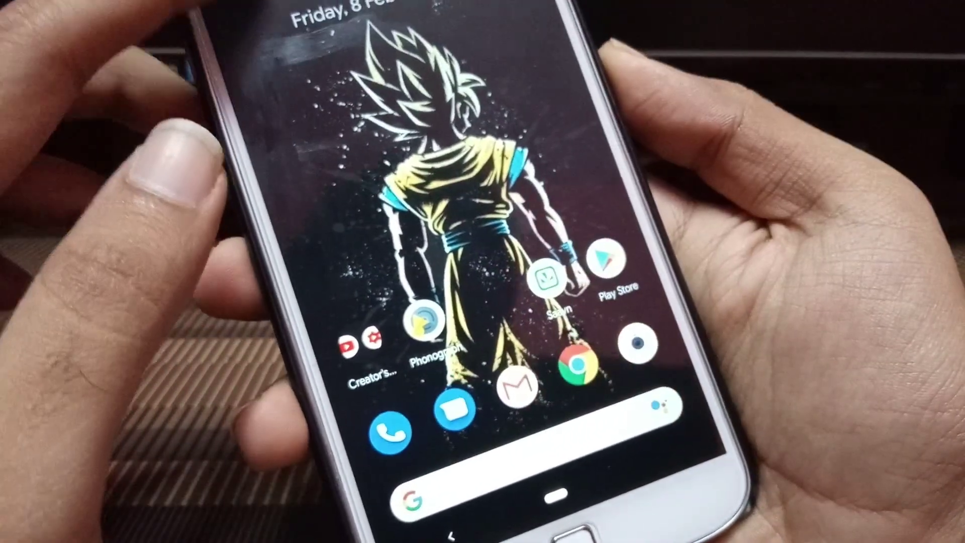
pyautogui.moveTo(302, 23); pyautogui.dragTo(301, 226)
pyautogui.moveTo(339, 113)
pyautogui.mouseDown()
pyautogui.moveTo(415, 234)
pyautogui.moveTo(302, 68)
pyautogui.mouseUp()
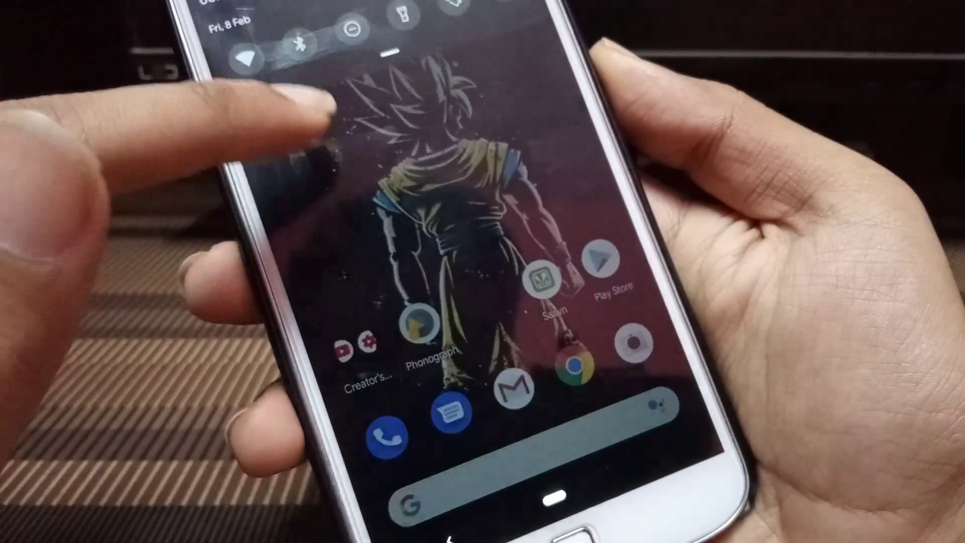
pyautogui.moveTo(324, 99); pyautogui.dragTo(429, 290)
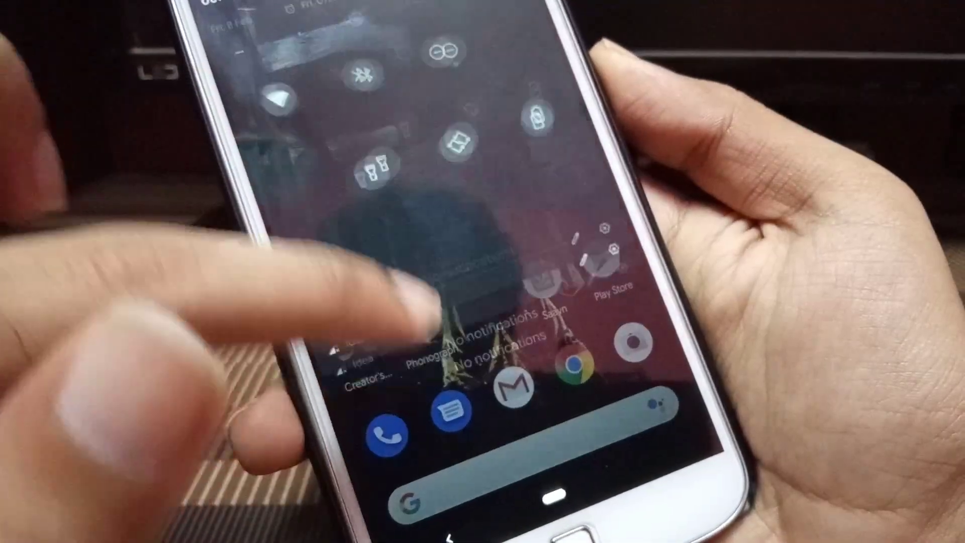
pyautogui.moveTo(317, 68)
pyautogui.mouseDown()
pyautogui.moveTo(332, 15)
pyautogui.moveTo(398, 280)
pyautogui.mouseUp()
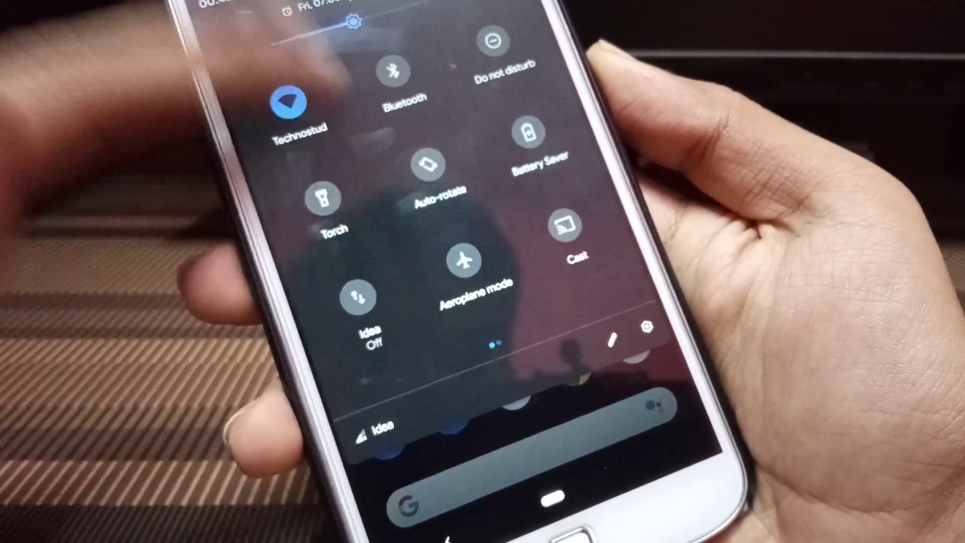
pyautogui.moveTo(339, 263); pyautogui.dragTo(302, 45)
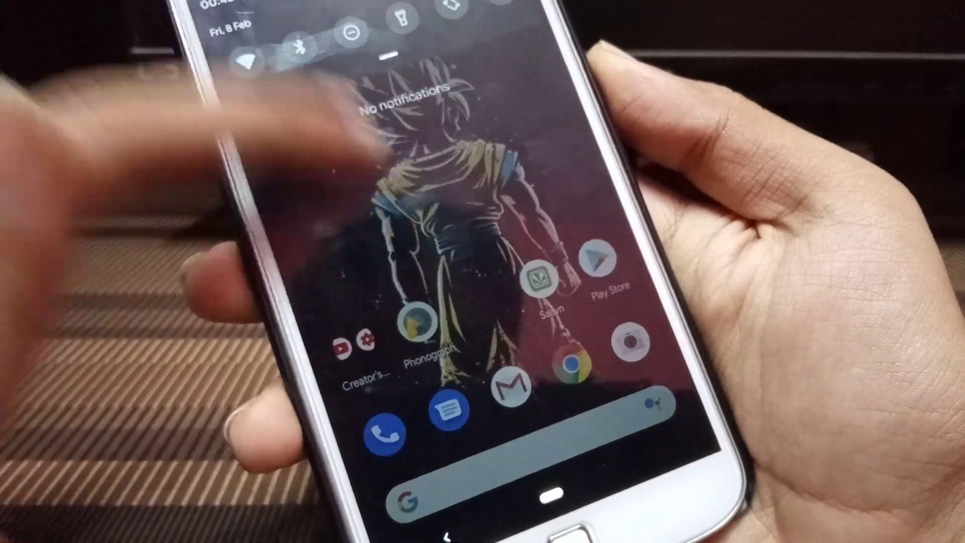
pyautogui.moveTo(490, 339); pyautogui.dragTo(453, 113)
pyautogui.moveTo(415, 189); pyautogui.dragTo(415, 414)
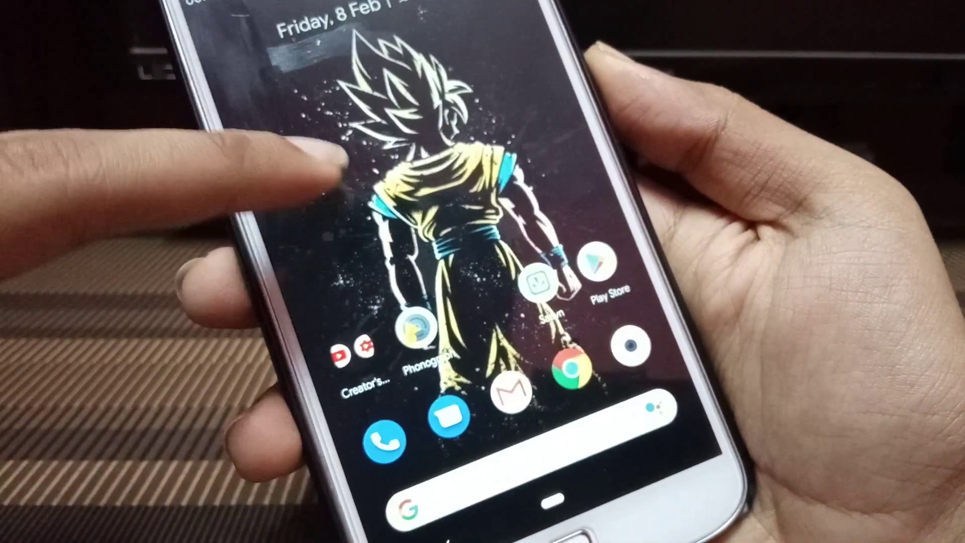
pyautogui.moveTo(339, 45)
pyautogui.mouseDown()
pyautogui.moveTo(392, 227)
pyautogui.moveTo(227, 60)
pyautogui.mouseUp()
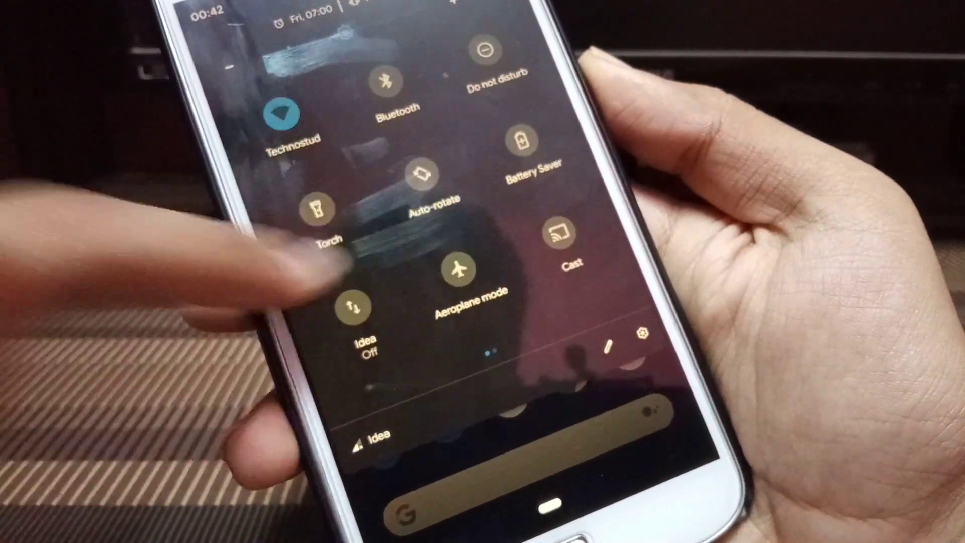
pyautogui.moveTo(452, 264)
pyautogui.mouseDown()
pyautogui.moveTo(339, 226)
pyautogui.moveTo(536, 91)
pyautogui.mouseUp()
pyautogui.moveTo(498, 128); pyautogui.dragTo(211, 136)
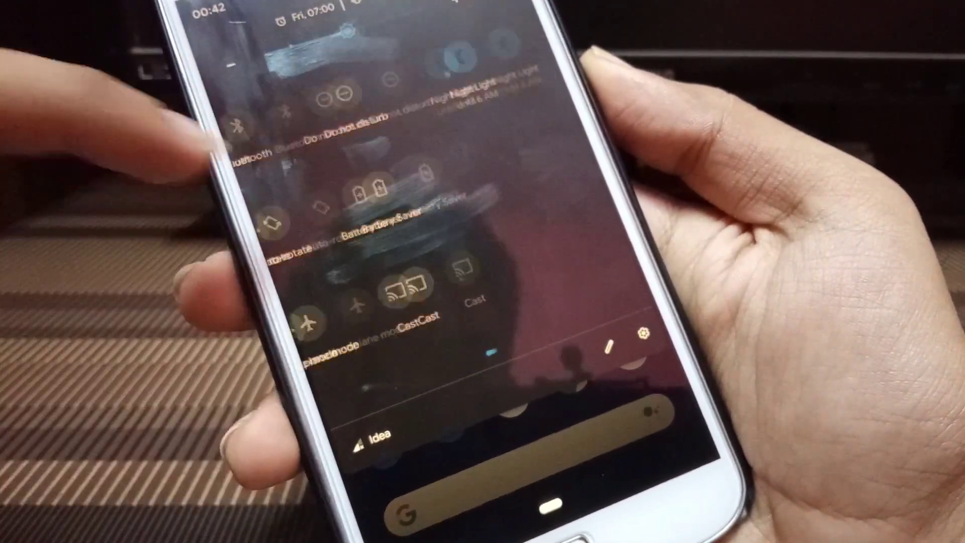
pyautogui.moveTo(475, 237); pyautogui.dragTo(233, 30)
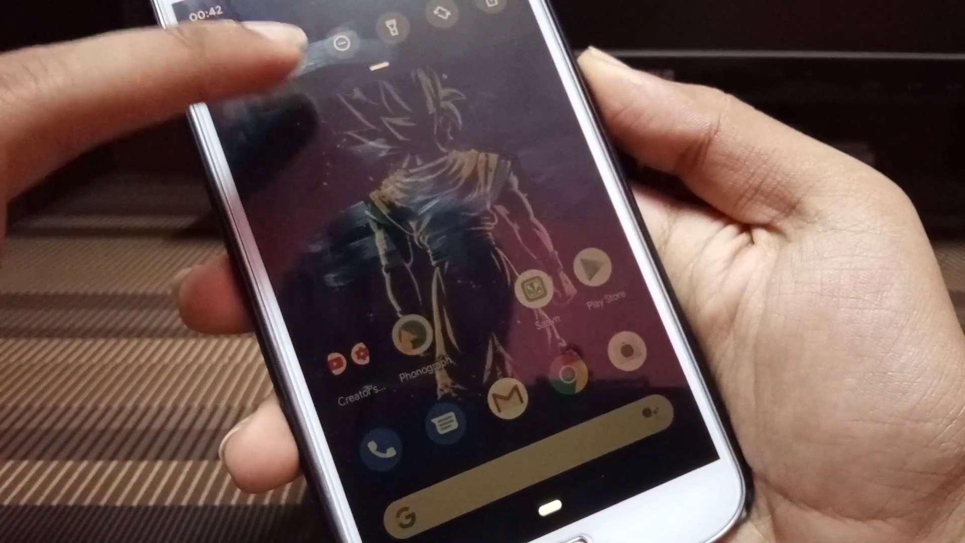
pyautogui.moveTo(294, 45); pyautogui.dragTo(346, 415)
pyautogui.moveTo(256, 76); pyautogui.dragTo(340, 340)
pyautogui.moveTo(453, 140); pyautogui.dragTo(227, 56)
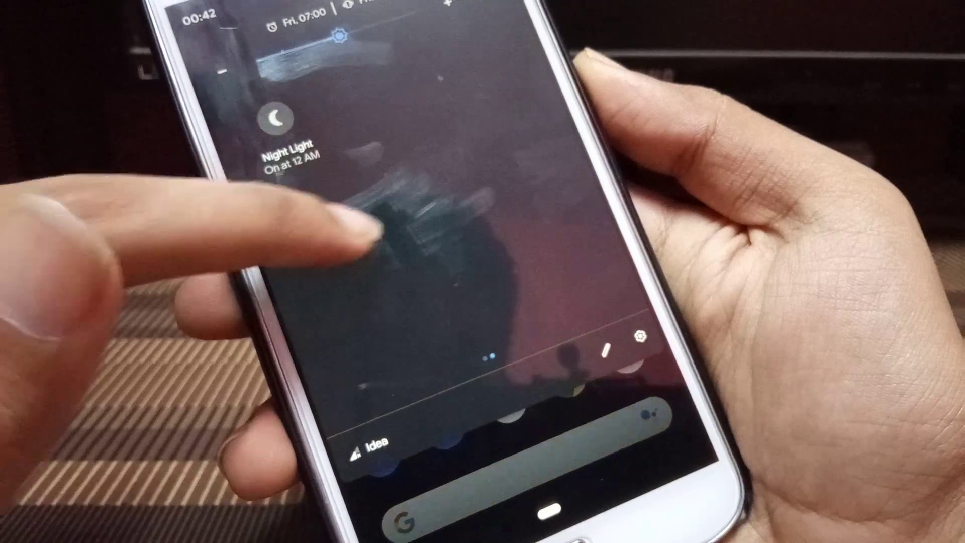
pyautogui.moveTo(373, 230); pyautogui.dragTo(467, 226)
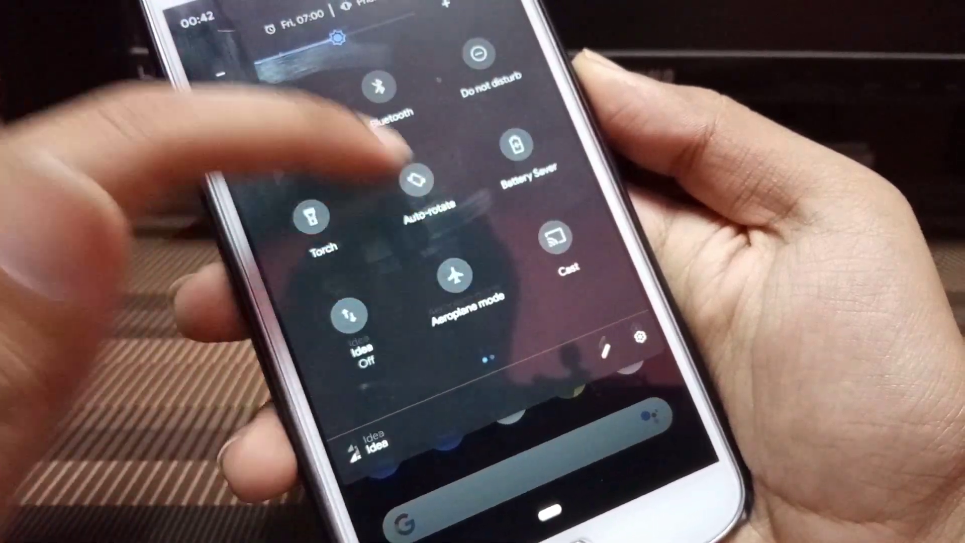
pyautogui.moveTo(361, 317); pyautogui.dragTo(340, 114)
pyautogui.moveTo(543, 339); pyautogui.dragTo(497, 162)
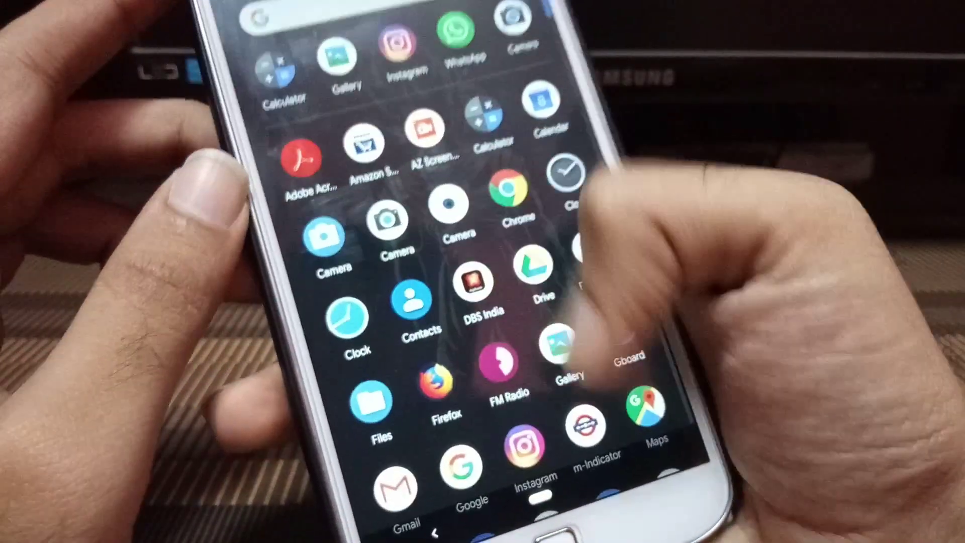
pyautogui.moveTo(588, 188); pyautogui.dragTo(603, 339)
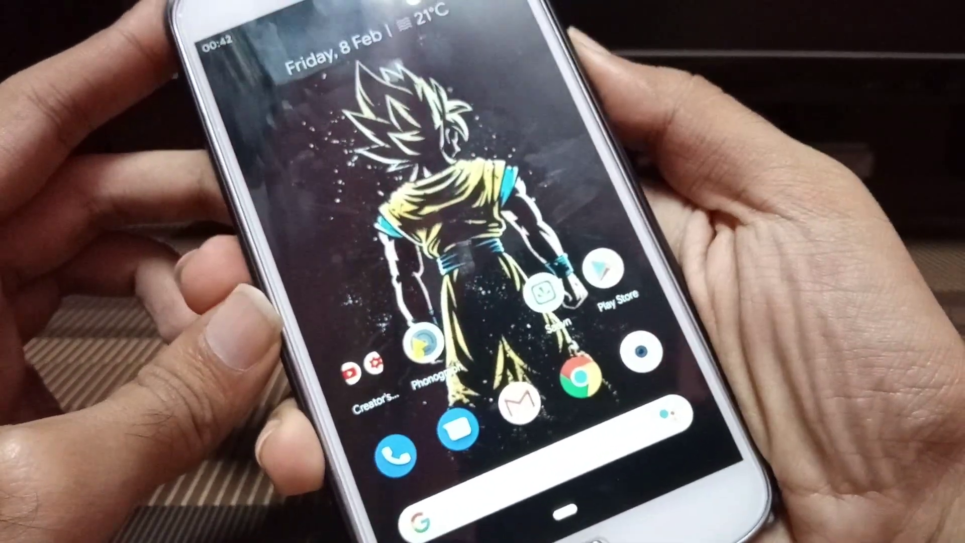
pyautogui.press('XF86PowerOff')
pyautogui.press('XF86PowerOff')
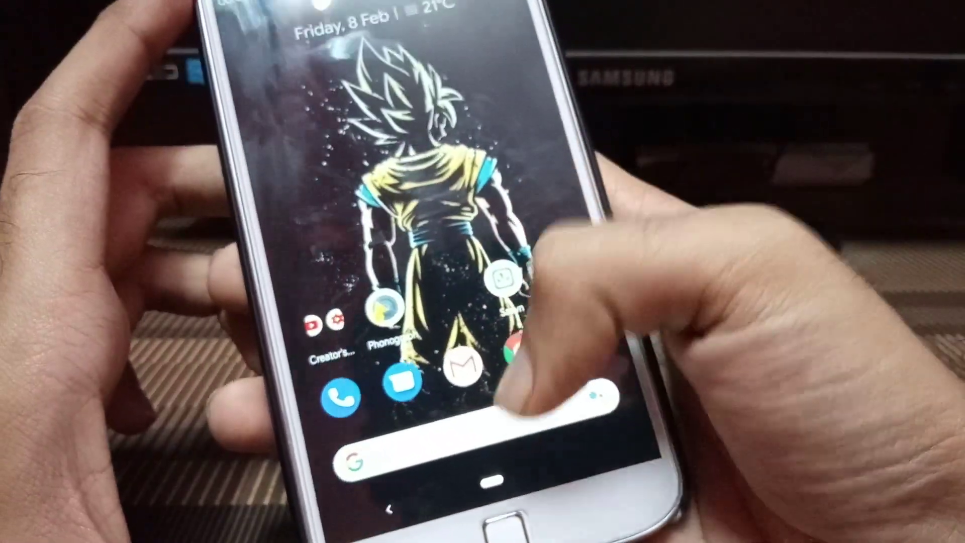
pyautogui.moveTo(520, 392); pyautogui.dragTo(430, 204)
pyautogui.moveTo(549, 248); pyautogui.dragTo(539, 409)
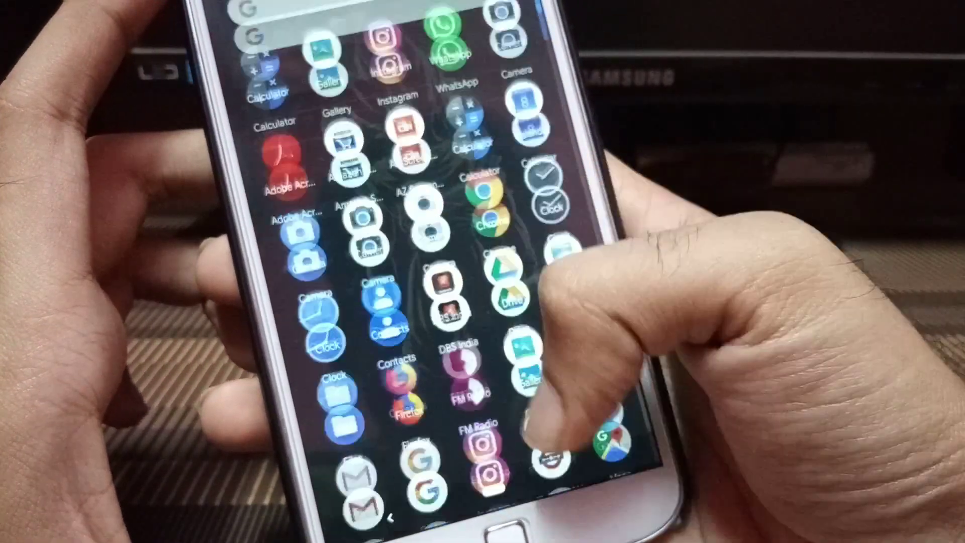
pyautogui.moveTo(399, 260); pyautogui.dragTo(603, 226)
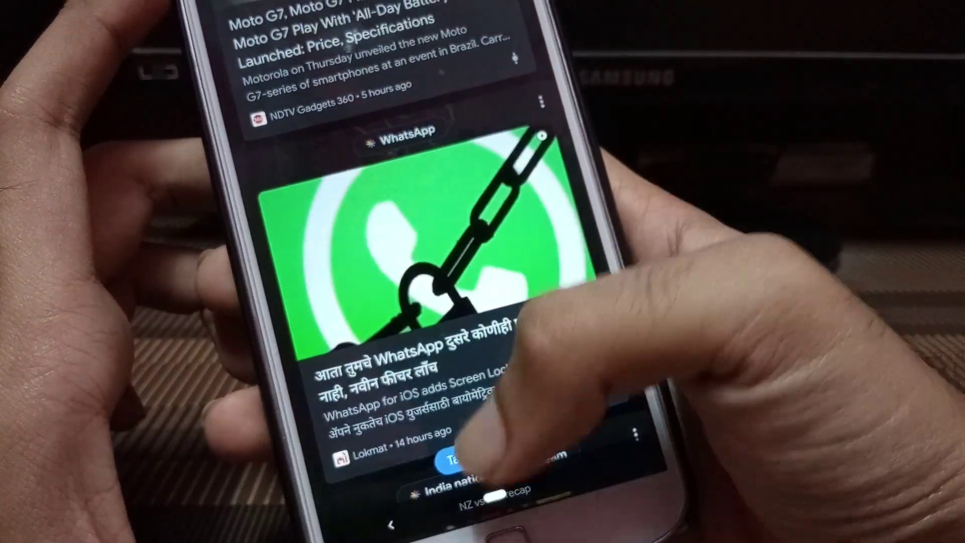
pyautogui.scroll(5, 573, 291)
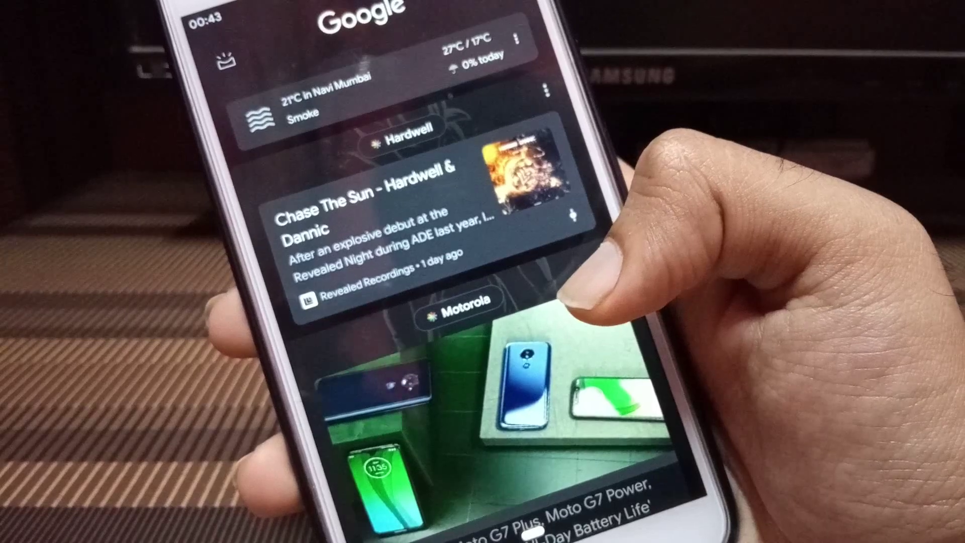
pyautogui.moveTo(573, 294); pyautogui.dragTo(340, 302)
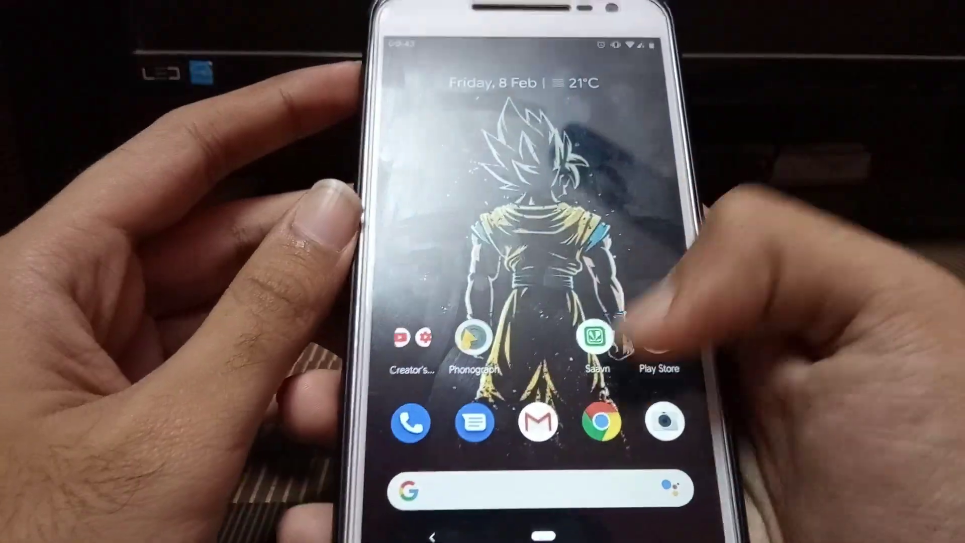
pyautogui.moveTo(528, 422); pyautogui.dragTo(529, 227)
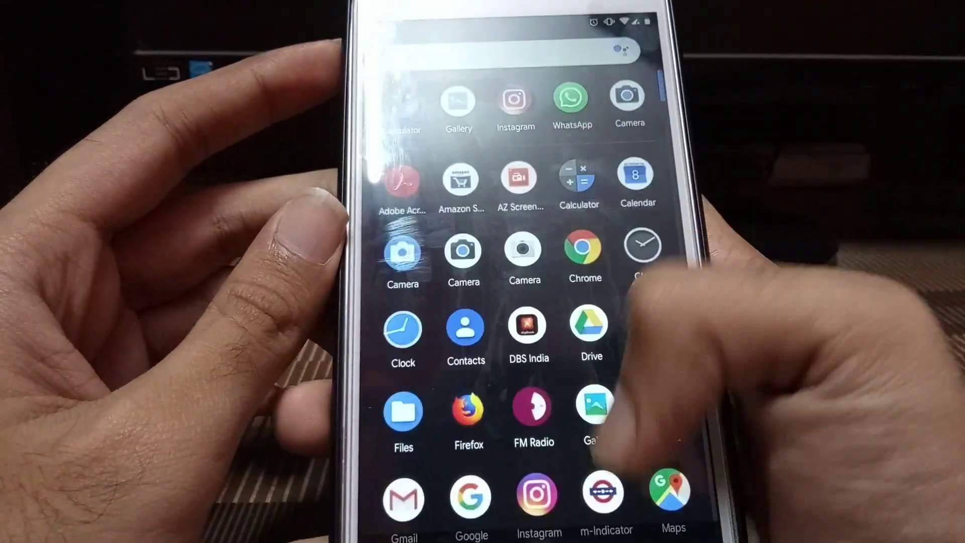
pyautogui.scroll(-5, 626, 302)
pyautogui.scroll(10, 573, 226)
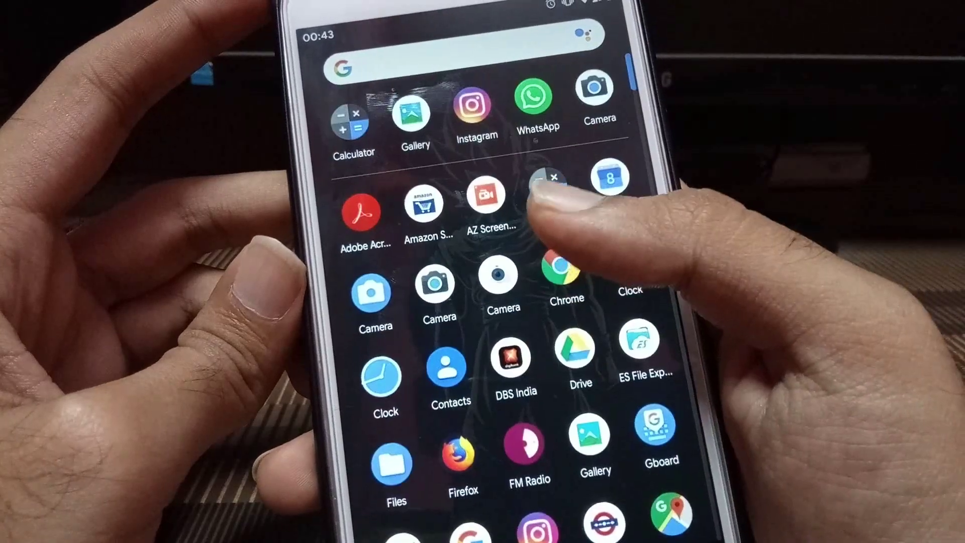
pyautogui.moveTo(543, 199); pyautogui.dragTo(581, 385)
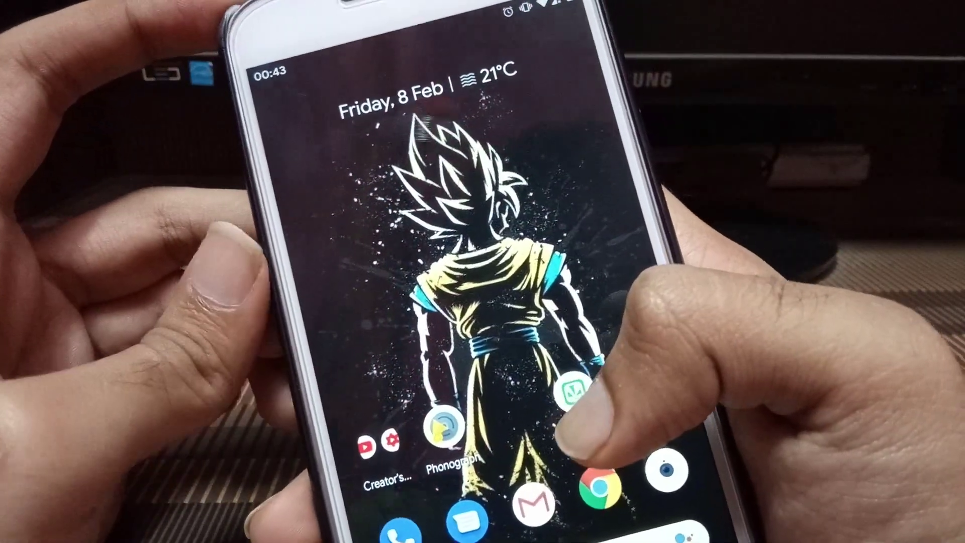
pyautogui.moveTo(490, 396); pyautogui.dragTo(502, 332)
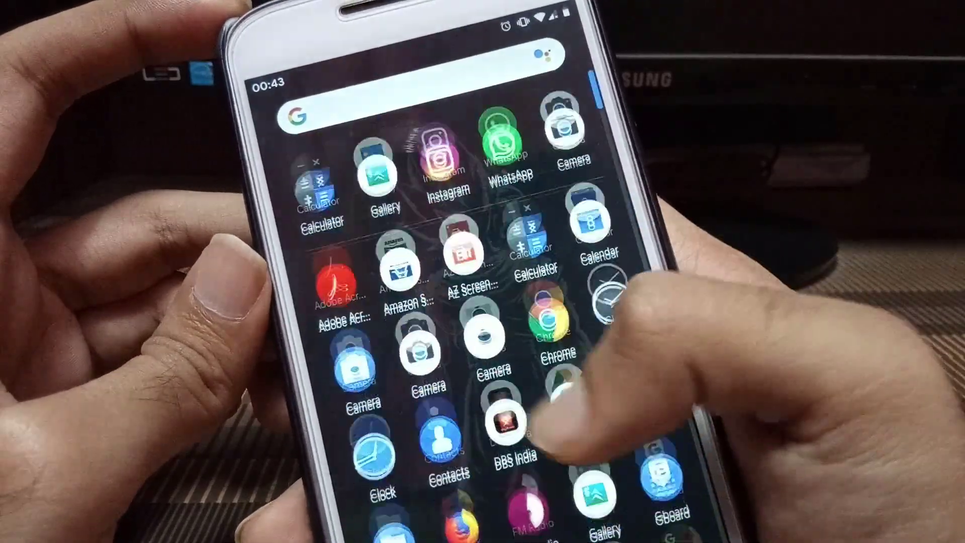
pyautogui.moveTo(517, 219); pyautogui.dragTo(581, 407)
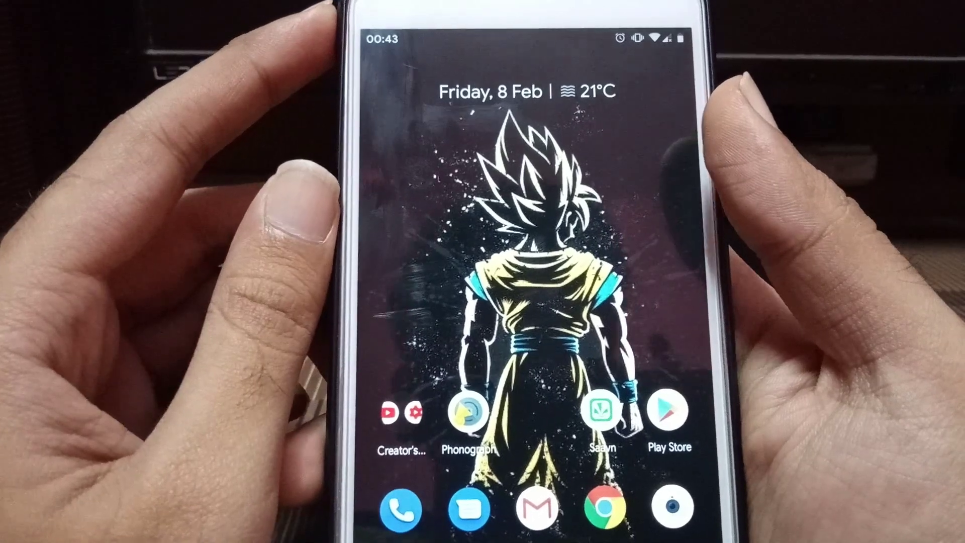
pyautogui.moveTo(603, 422); pyautogui.dragTo(603, 226)
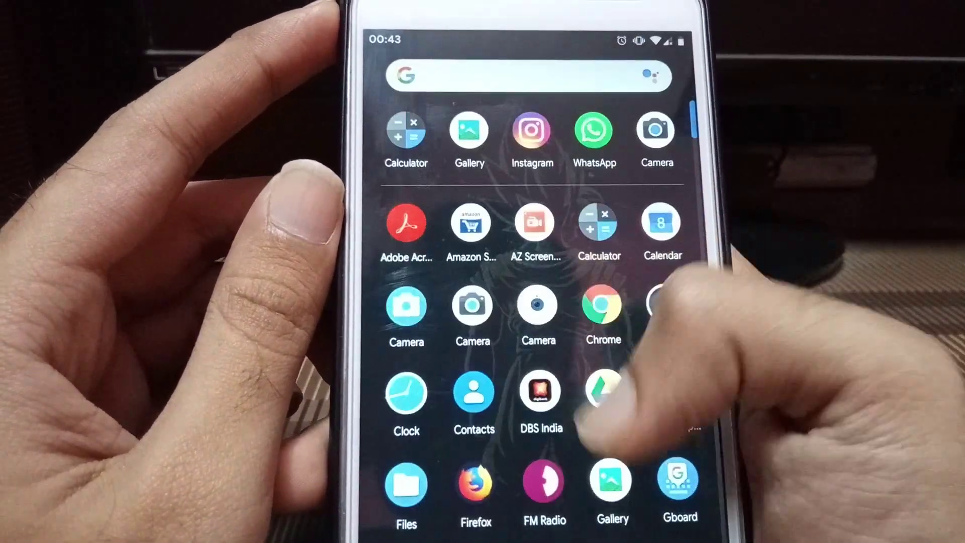
pyautogui.scroll(-5, 528, 302)
pyautogui.scroll(5, 641, 317)
pyautogui.moveTo(641, 226); pyautogui.dragTo(640, 377)
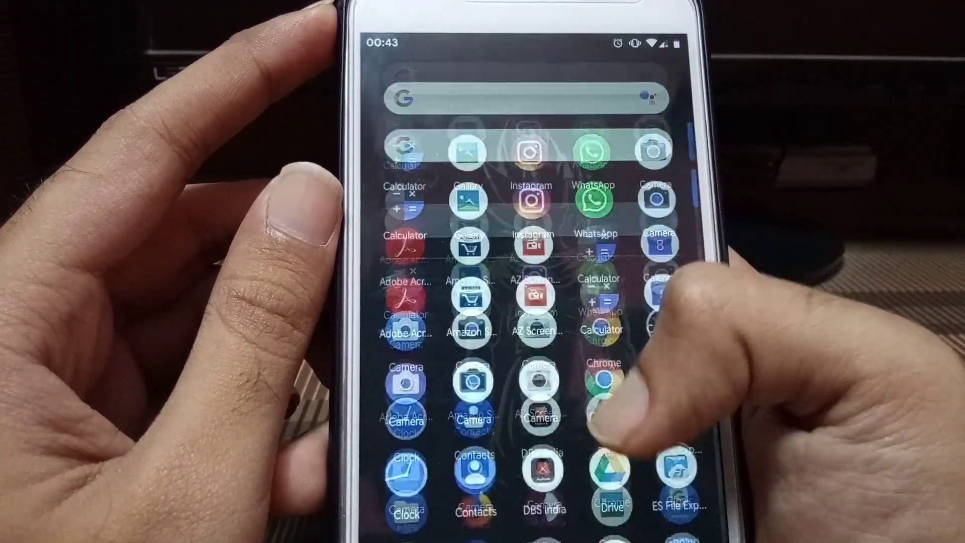
pyautogui.moveTo(490, 287)
pyautogui.mouseDown()
pyautogui.moveTo(656, 272)
pyautogui.moveTo(581, 324)
pyautogui.mouseUp()
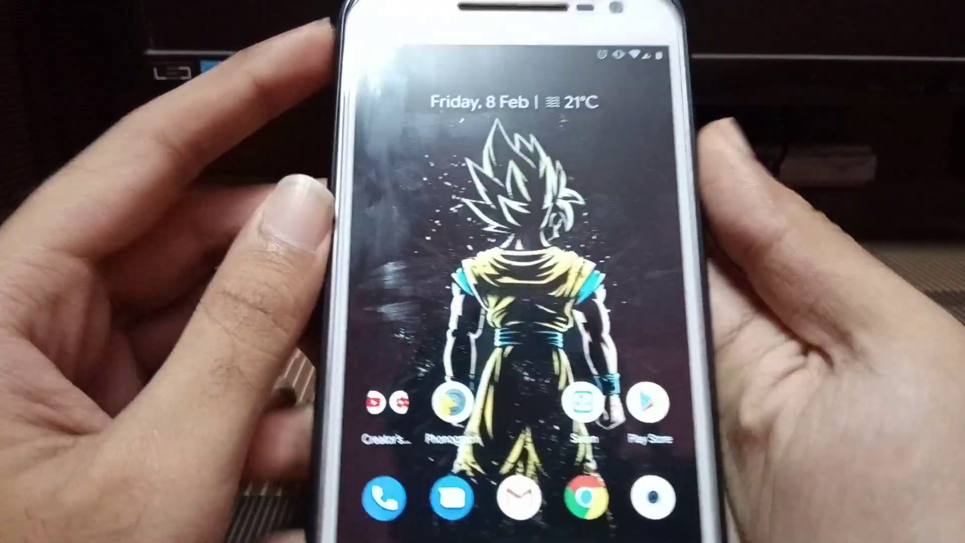